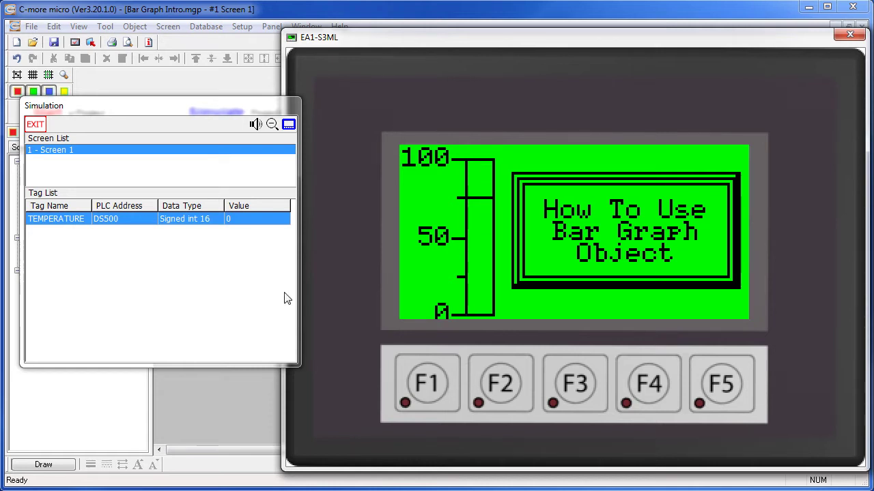
Step: Set TEMPERATURE to 23 and then 80 in the simulator to check the bar graph
click(239, 218)
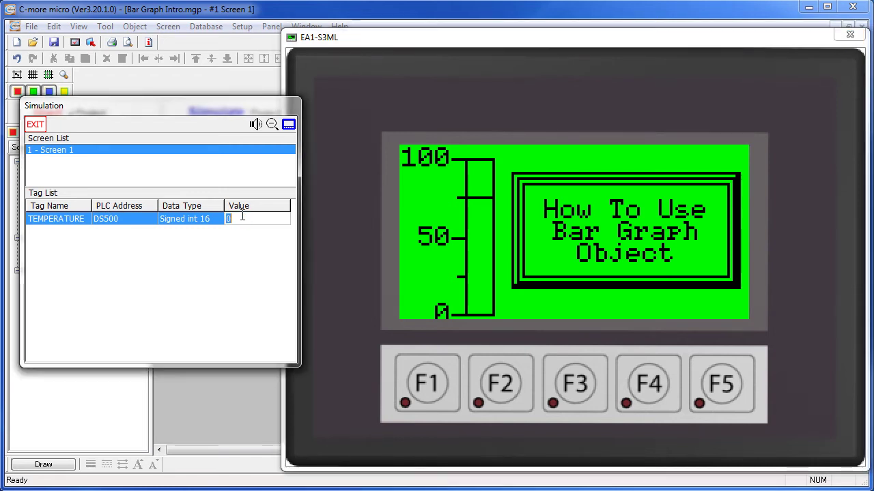
text(23)
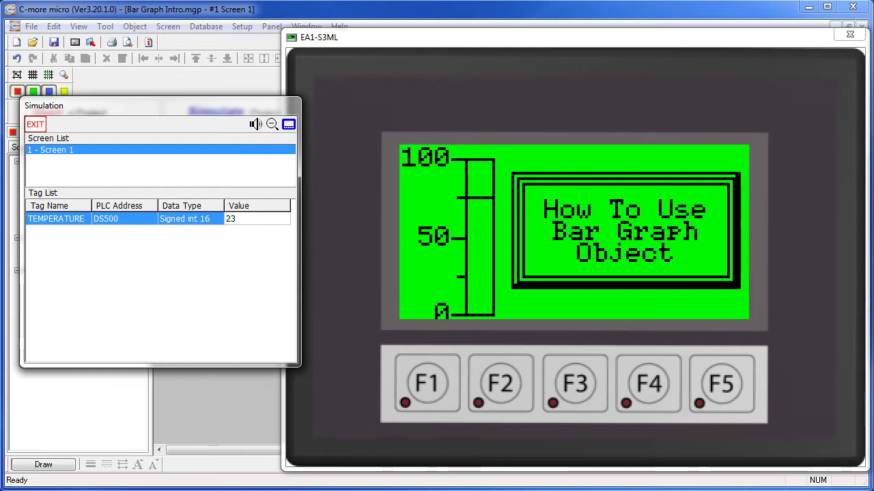
key(Return)
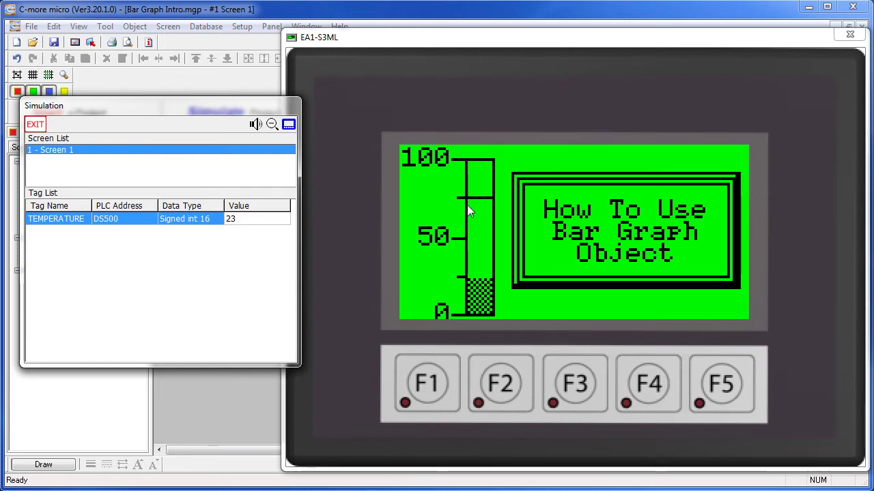
click(243, 219)
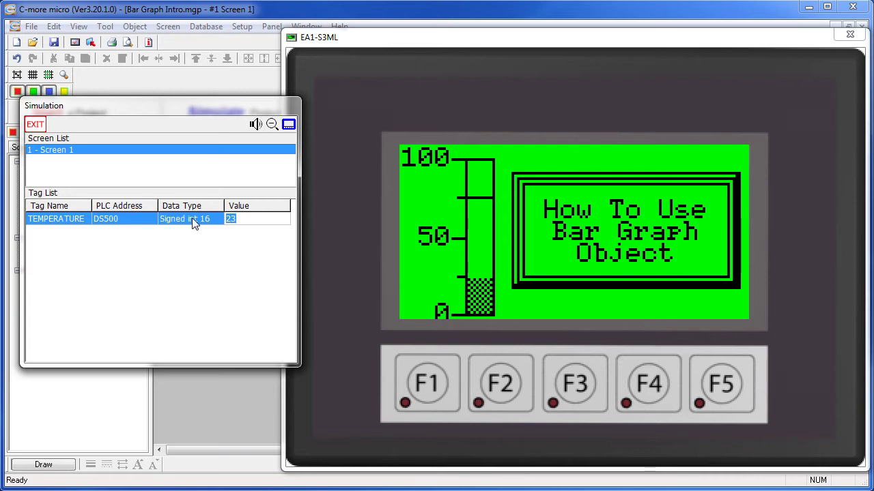
text(80)
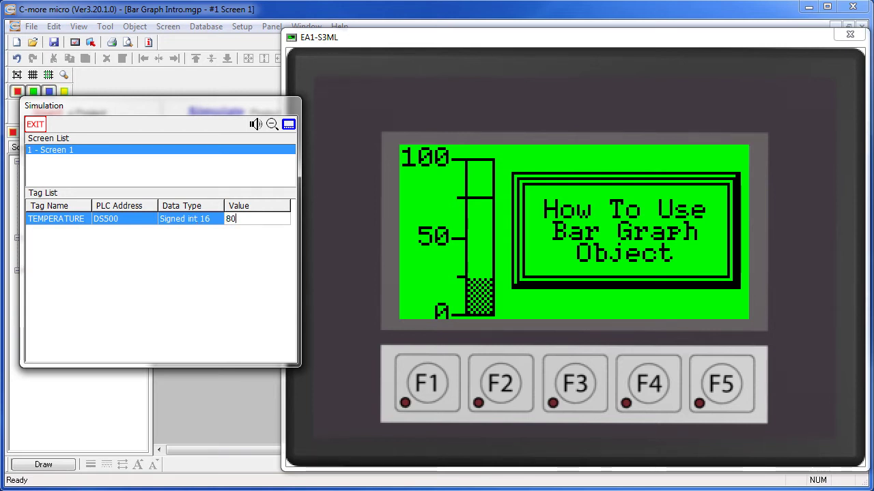
key(Return)
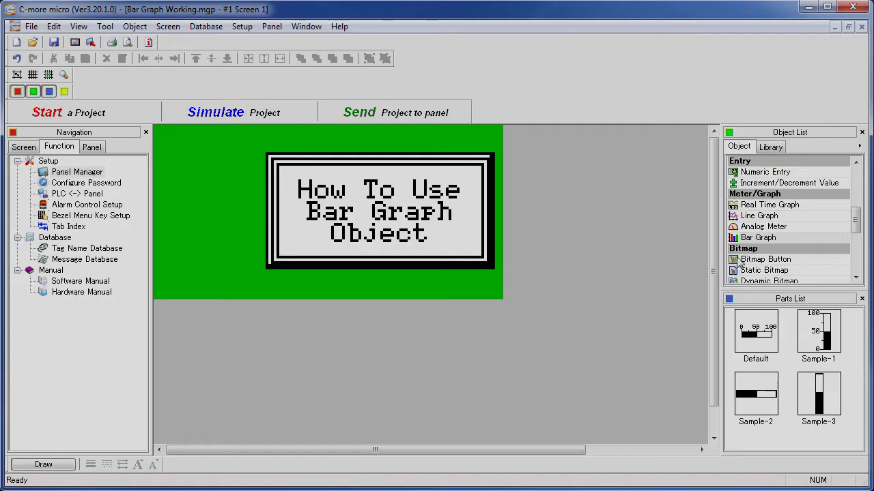
Step: Drop a bar graph onto the screen and turn on its BAR Graph label
drag(753, 238, 164, 134)
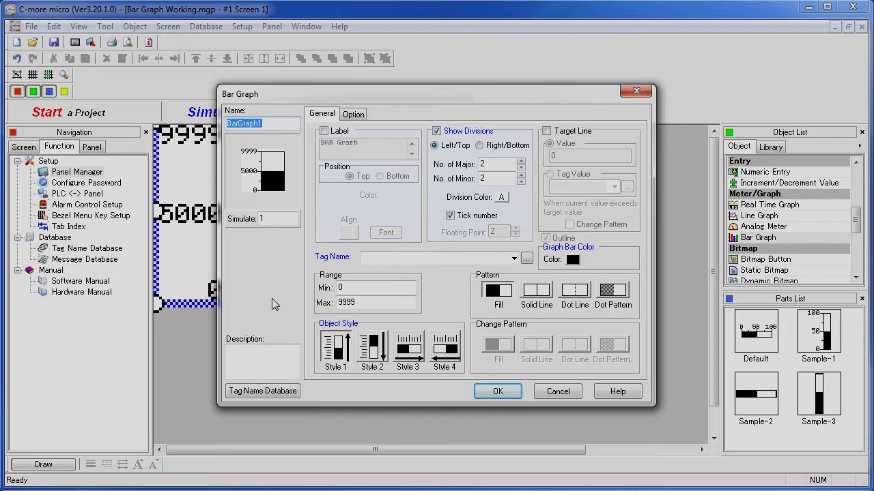
click(323, 131)
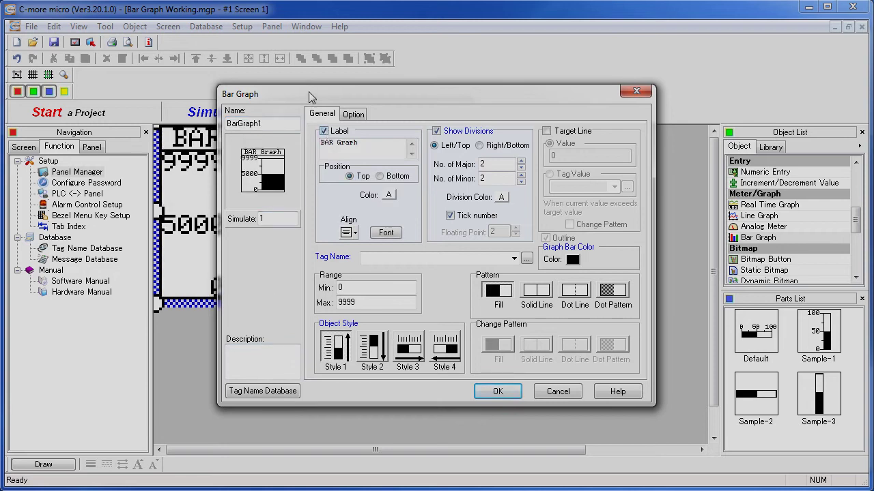
drag(309, 90, 436, 101)
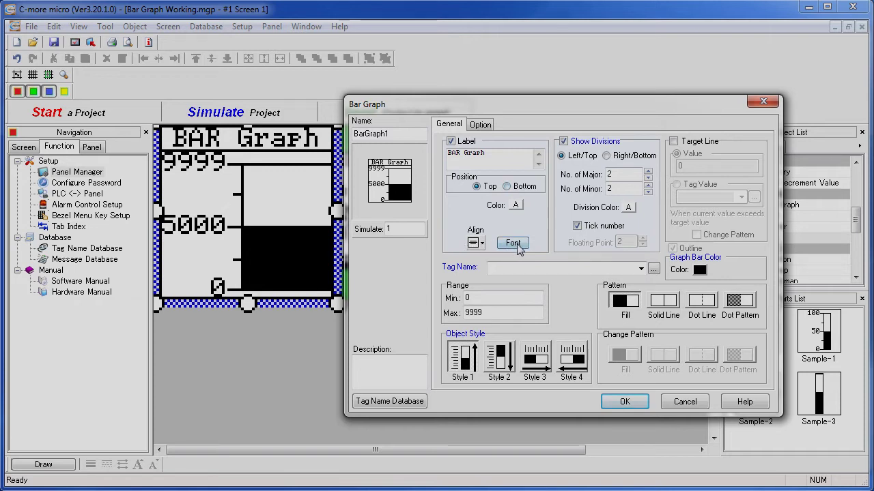
Step: Preview the Show Divisions, scale side and tick number options, leaving them as they were
click(565, 142)
click(564, 142)
click(607, 156)
click(562, 156)
click(576, 226)
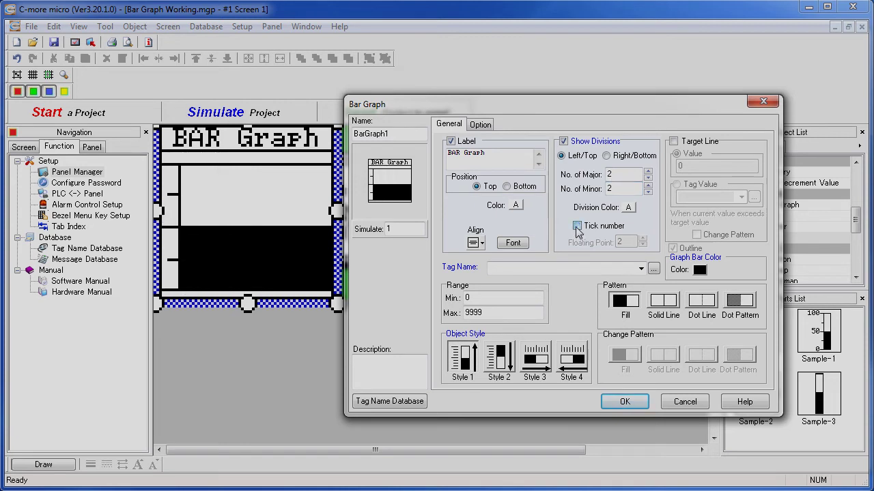
click(577, 226)
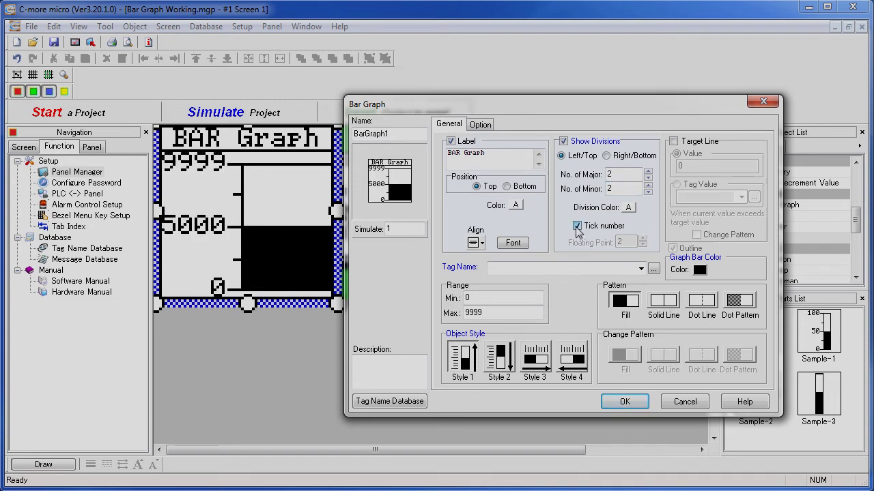
Step: Enable the target line with a value of 75
click(673, 141)
click(673, 142)
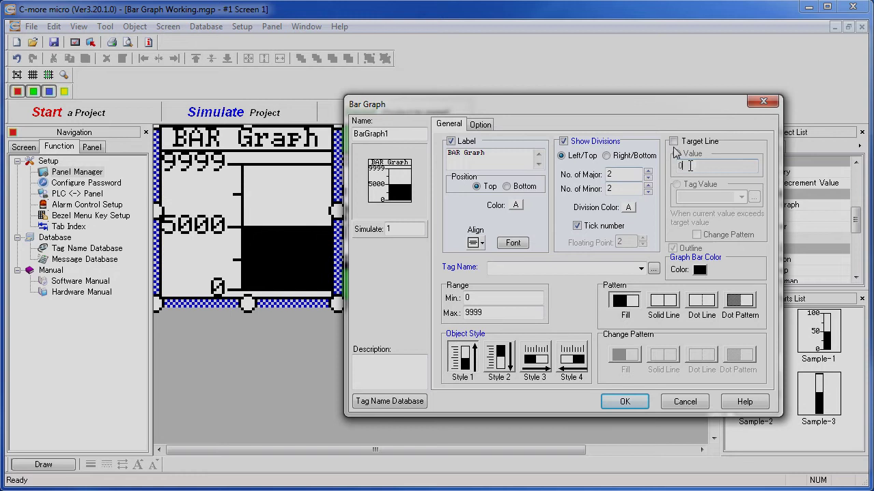
text(05)
click(673, 142)
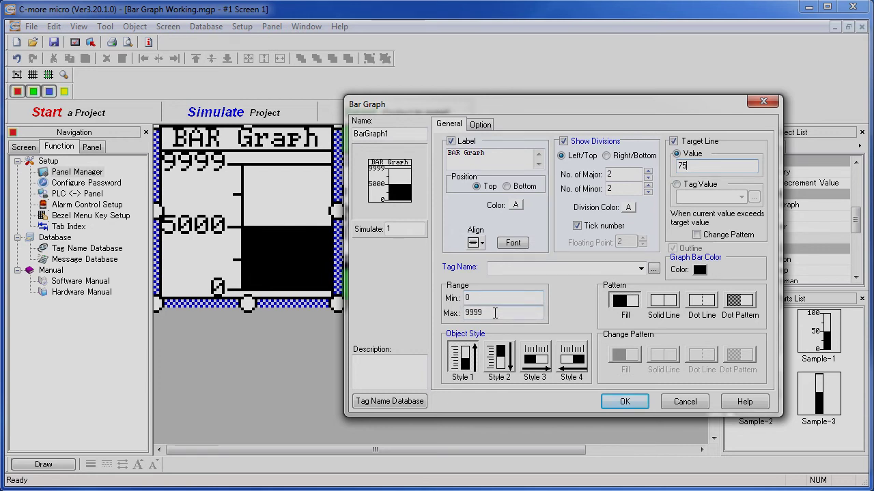
Step: Set the range maximum to 100, enable Change Pattern, and choose the dot pattern
drag(489, 312, 446, 313)
text(100)
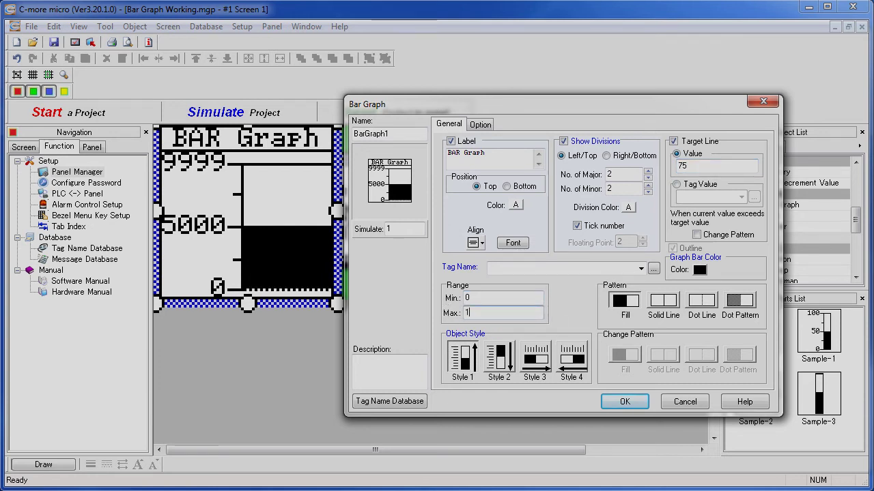
click(494, 297)
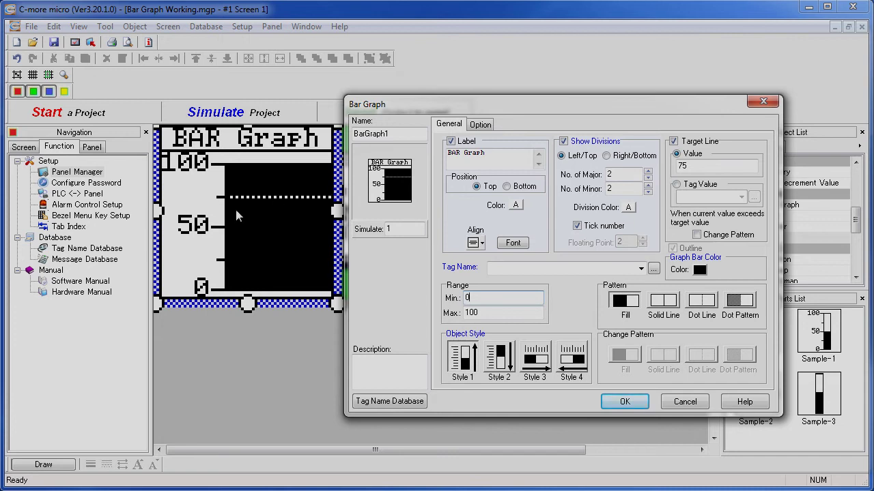
click(697, 235)
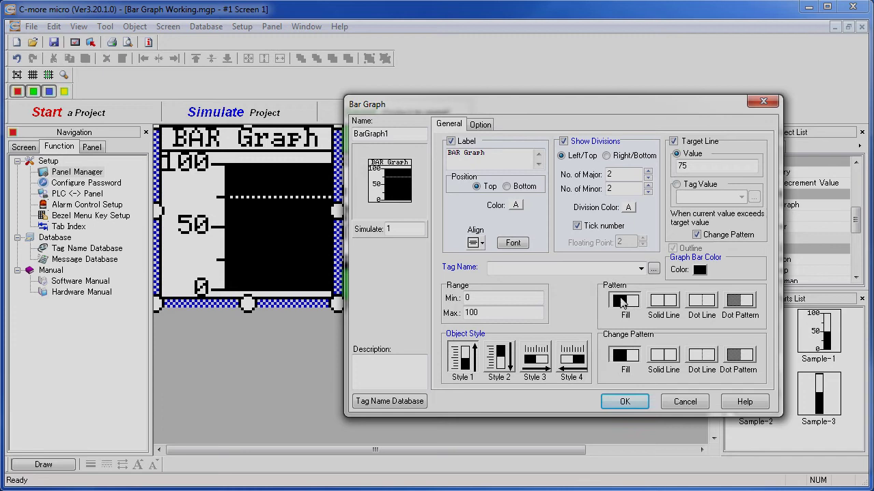
click(747, 303)
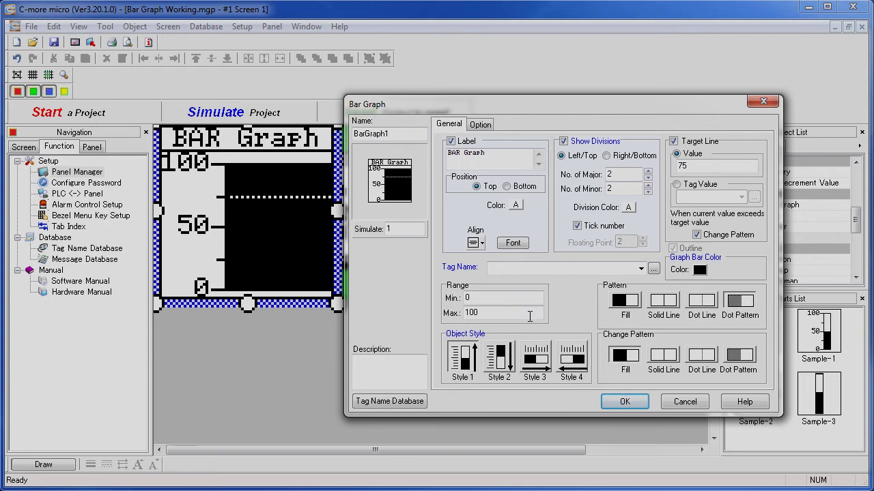
Step: Bind the bar graph to the TEMPERATURE tag and accept its settings
click(641, 269)
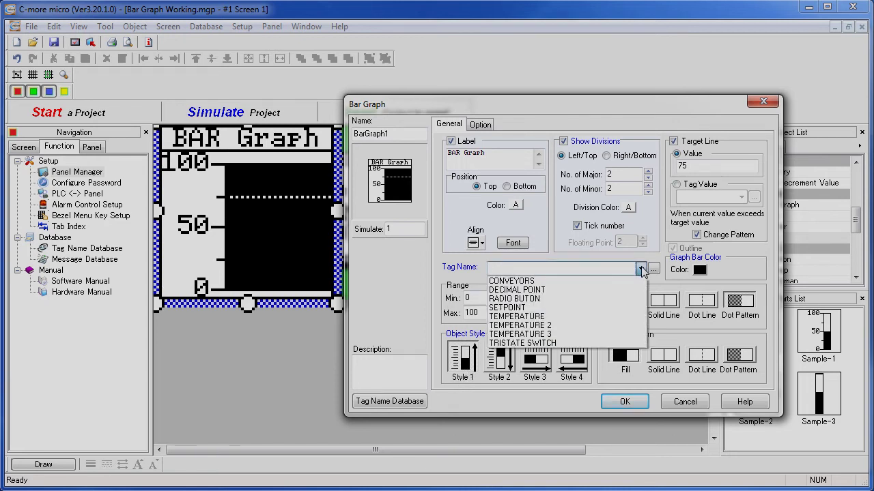
click(517, 316)
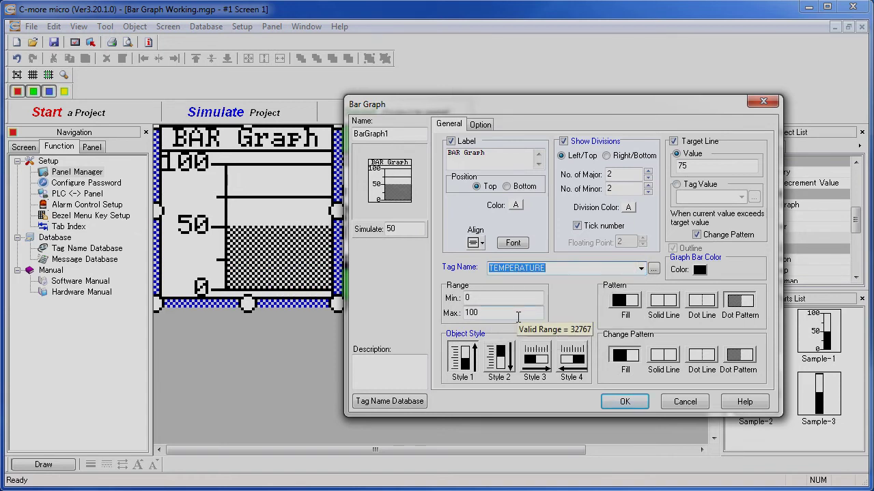
click(625, 402)
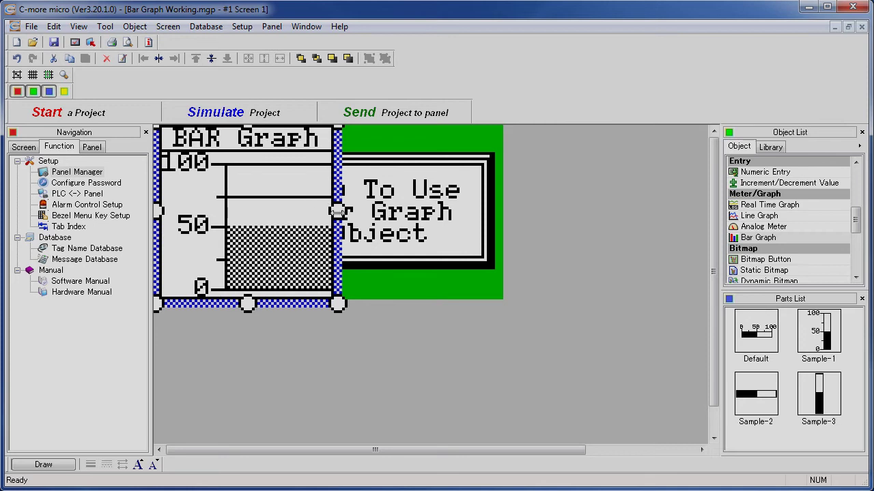
Step: Narrow the bar graph, then save and launch the project in the simulator
drag(336, 210, 267, 208)
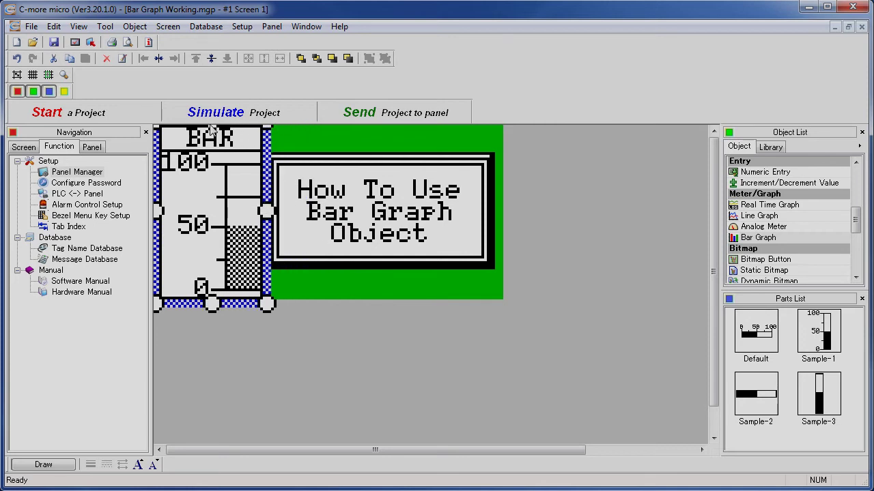
click(245, 112)
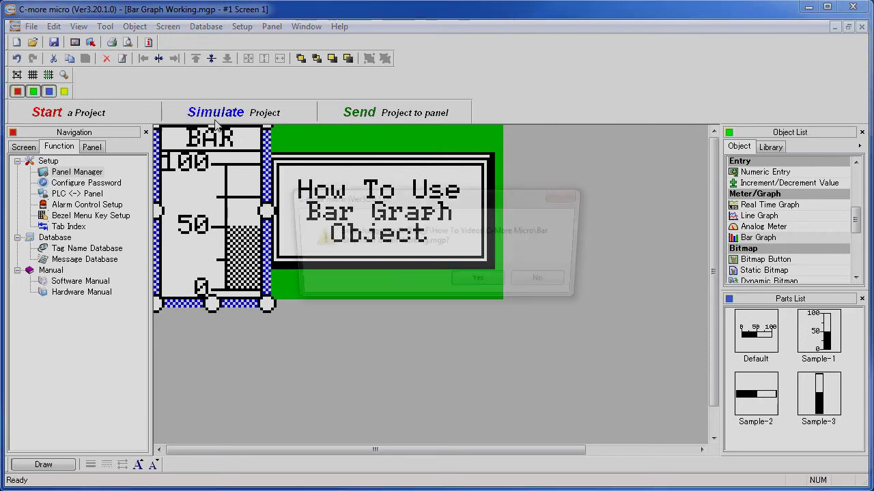
click(482, 284)
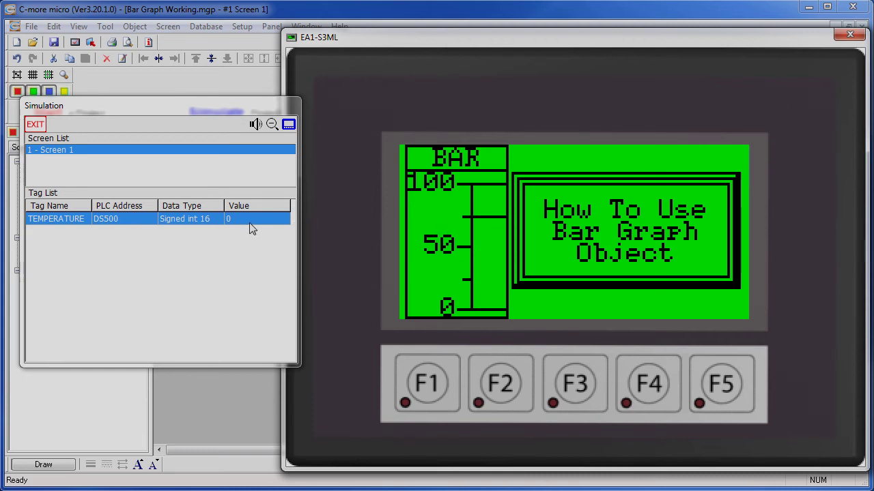
Step: Enter TEMPERATURE values 45 and then 76, then close the simulator
click(228, 219)
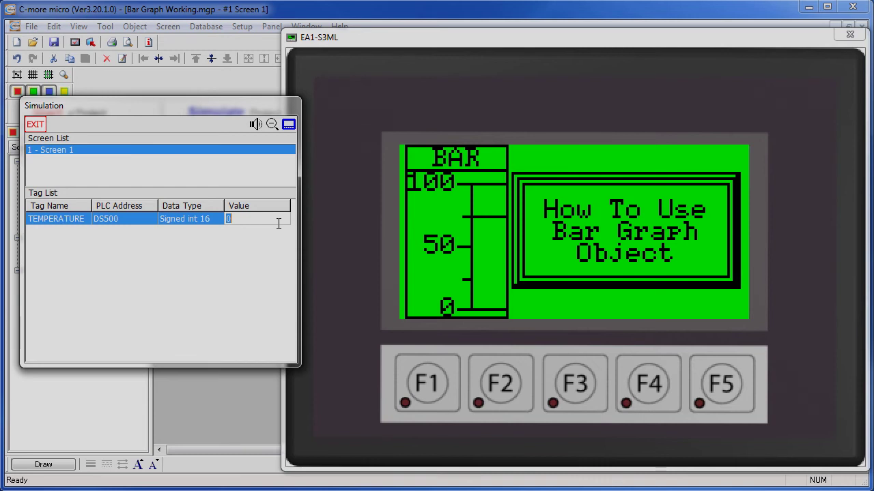
text(45)
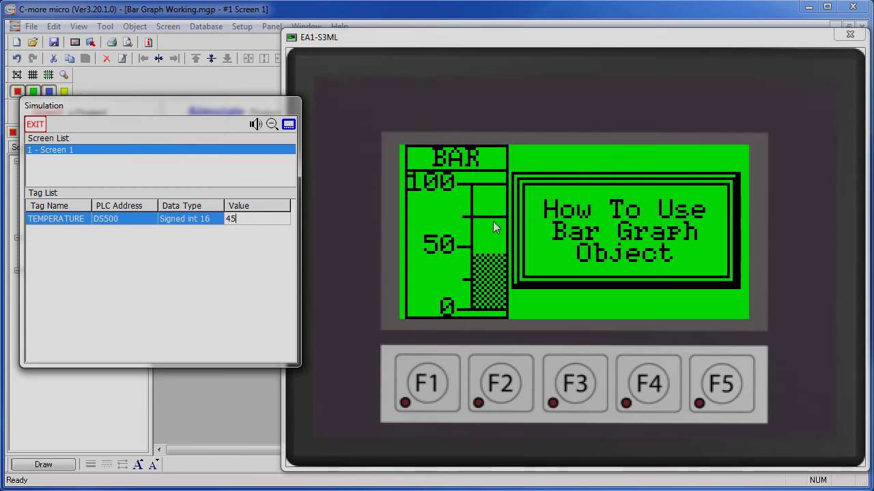
drag(264, 220, 213, 220)
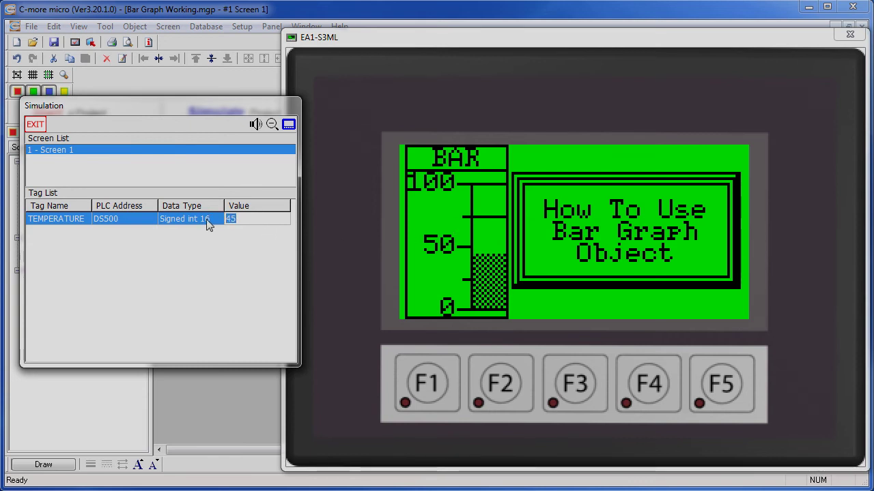
text(76)
key(Return)
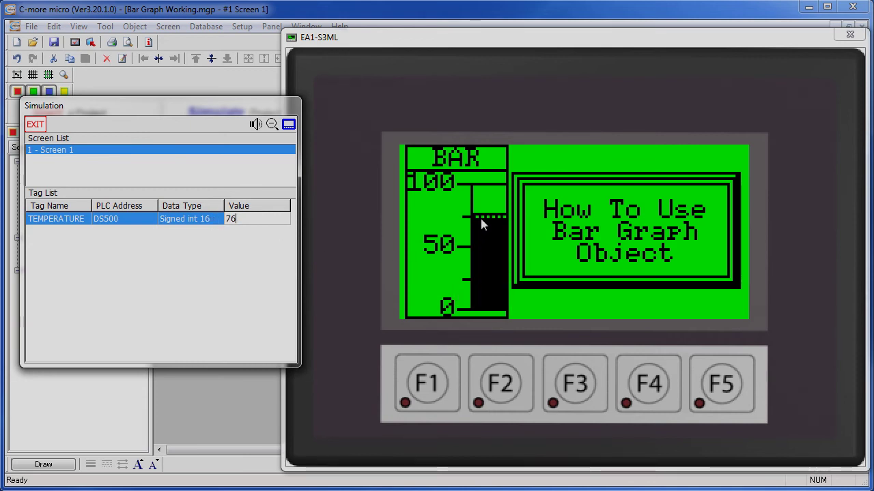
key(Escape)
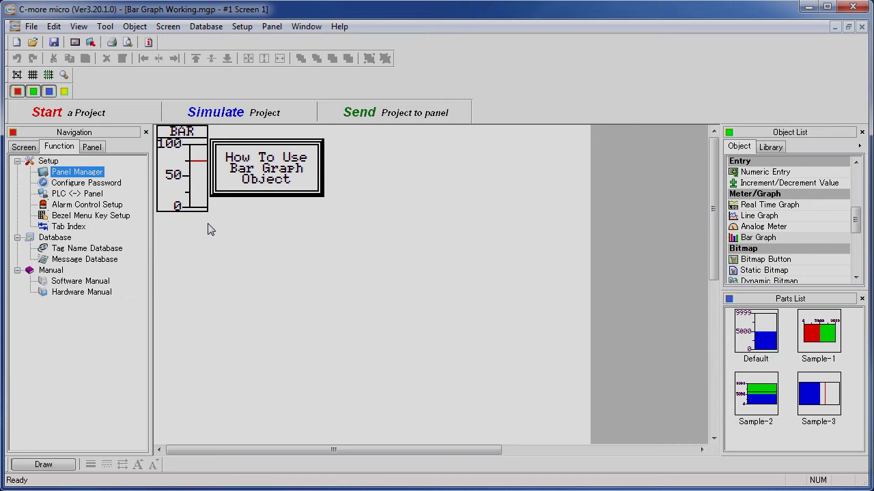
Step: Set the bar graph's change pattern colour to red
click(191, 169)
double_click(191, 169)
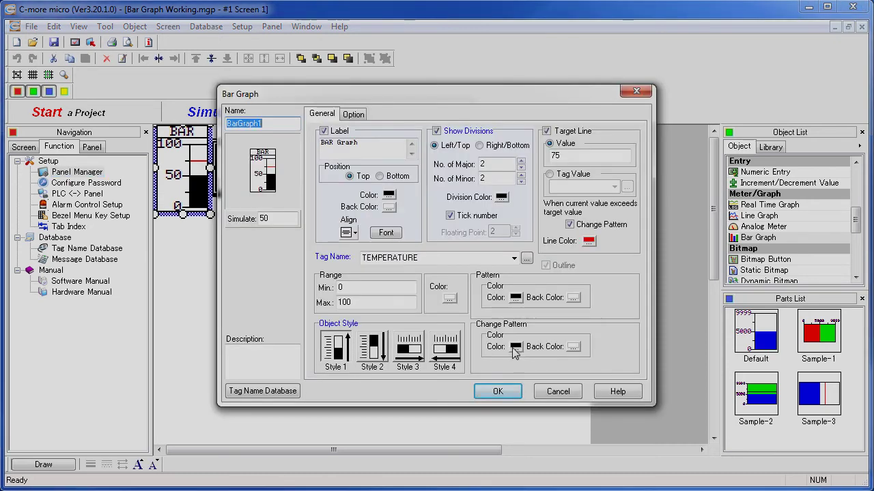
click(516, 348)
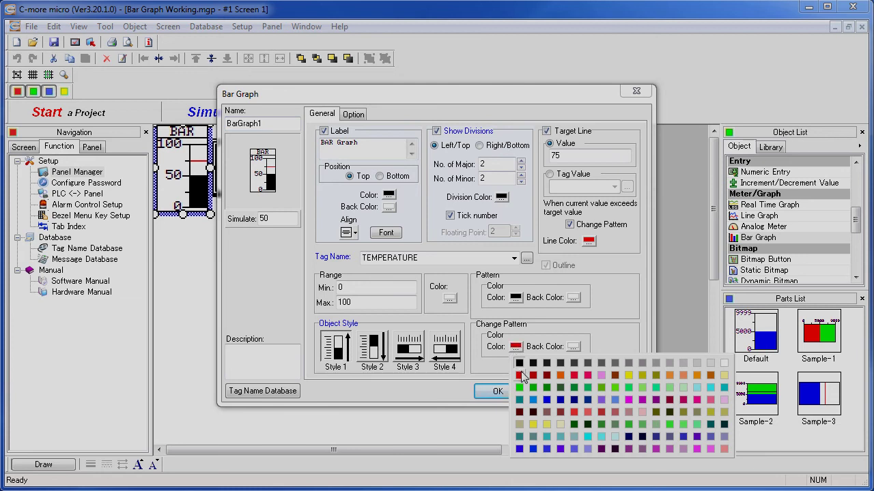
click(522, 377)
click(499, 391)
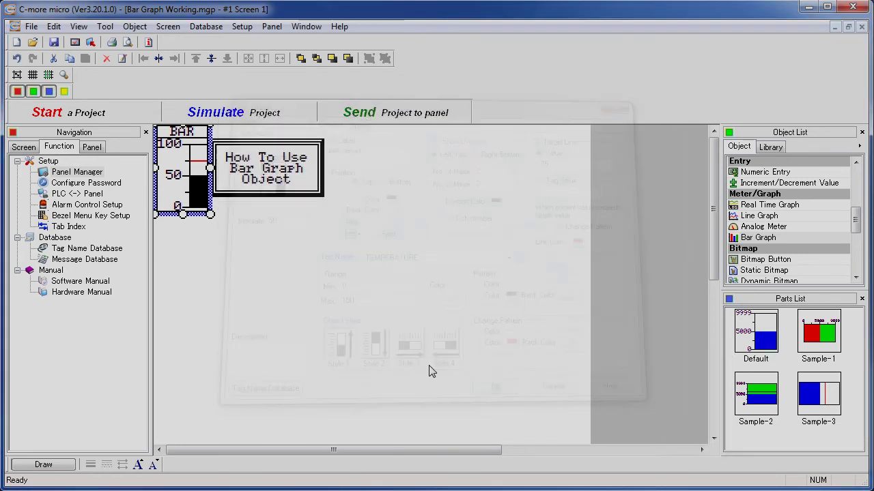
Step: Move the How To Use caption right, enlarge the bar graph, then save and rerun the simulation
click(264, 115)
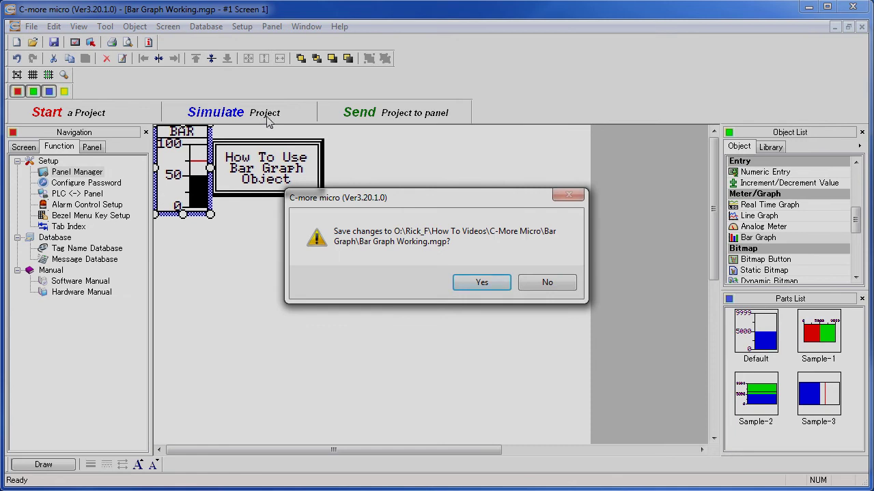
click(547, 284)
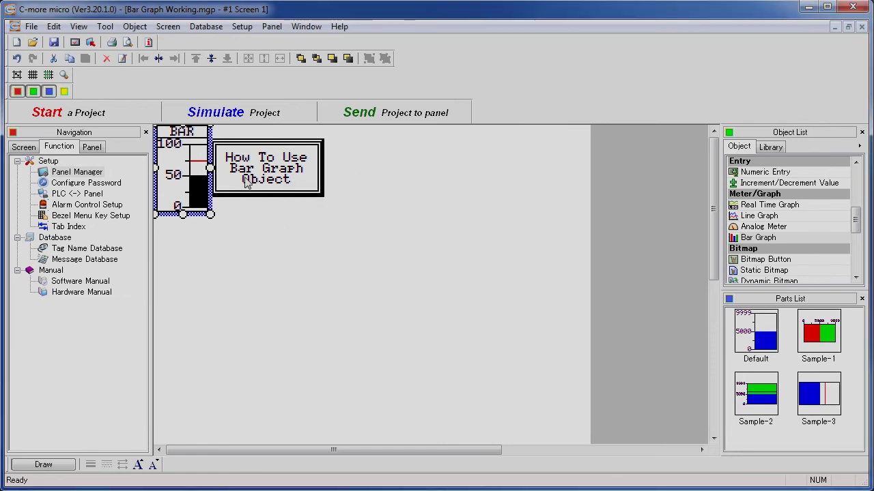
drag(248, 179, 415, 195)
click(181, 193)
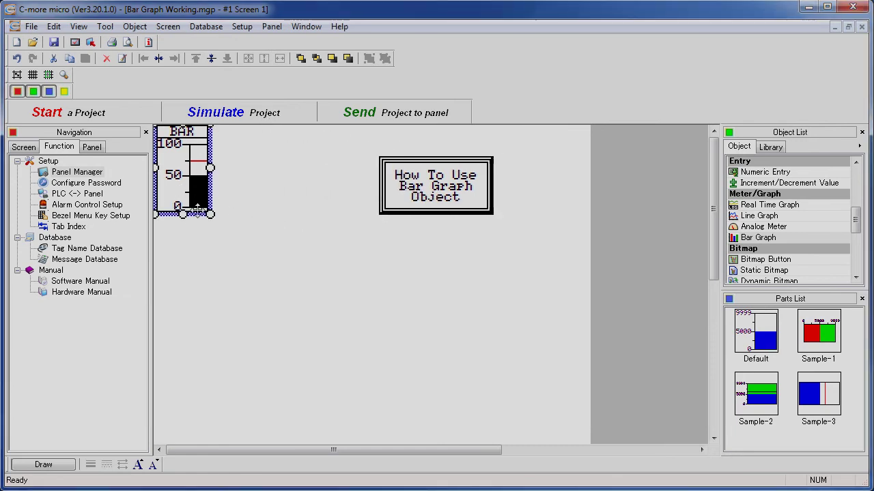
drag(256, 266, 335, 378)
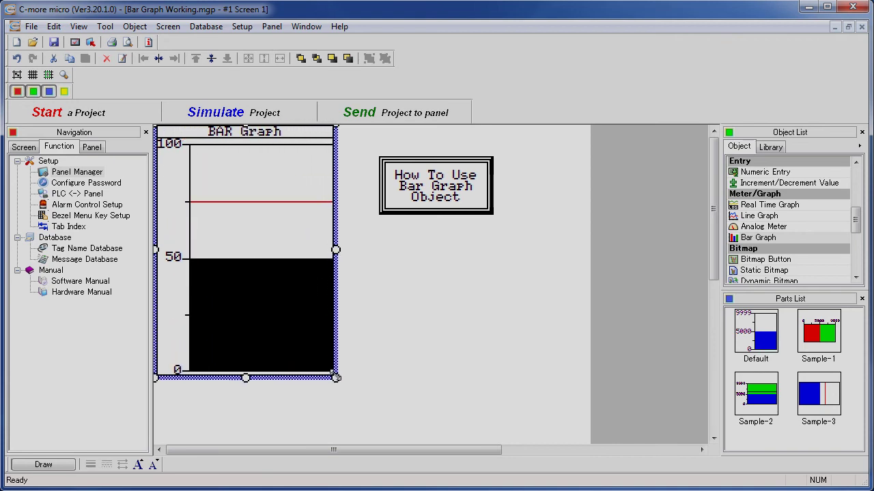
click(252, 114)
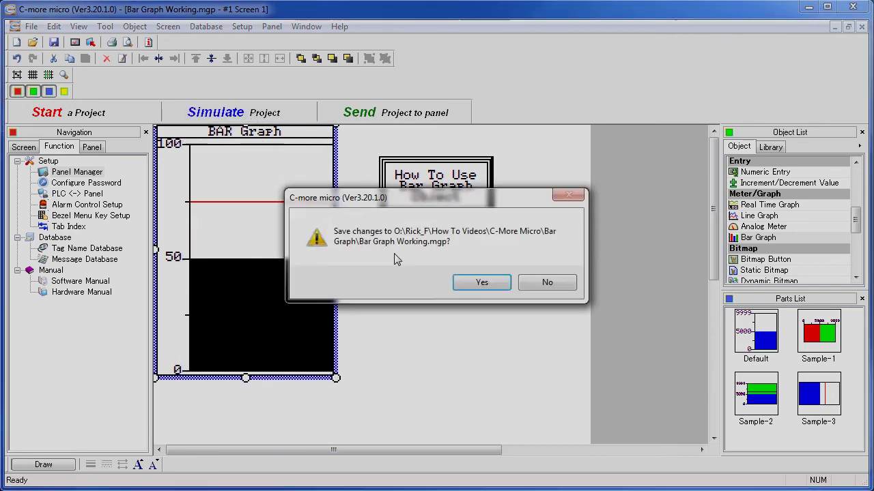
click(477, 281)
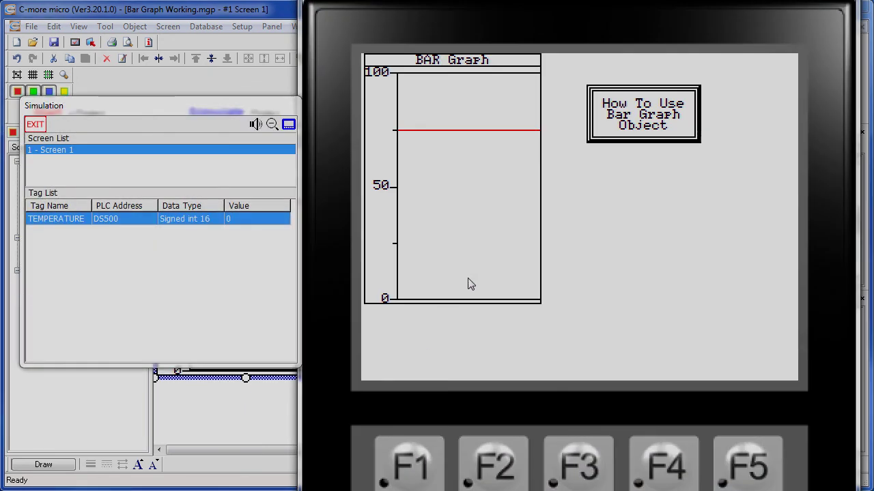
Step: Enter TEMPERATURE values 33, 66 and 80, watching the bar fill red past the target
double_click(250, 220)
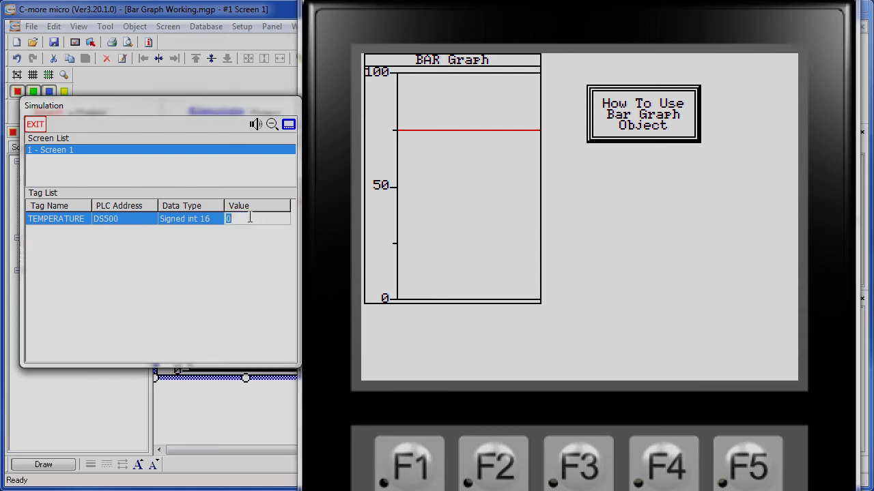
text(33)
double_click(244, 218)
text(66)
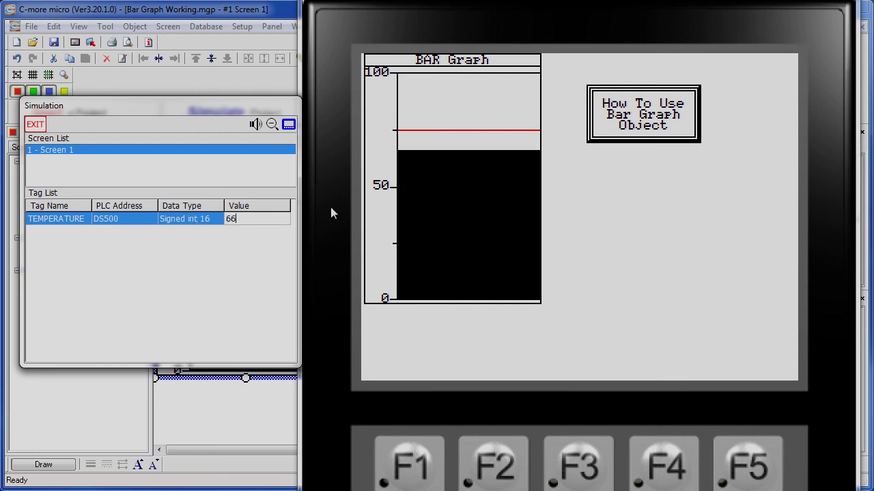
double_click(246, 218)
text(80)
key(Return)
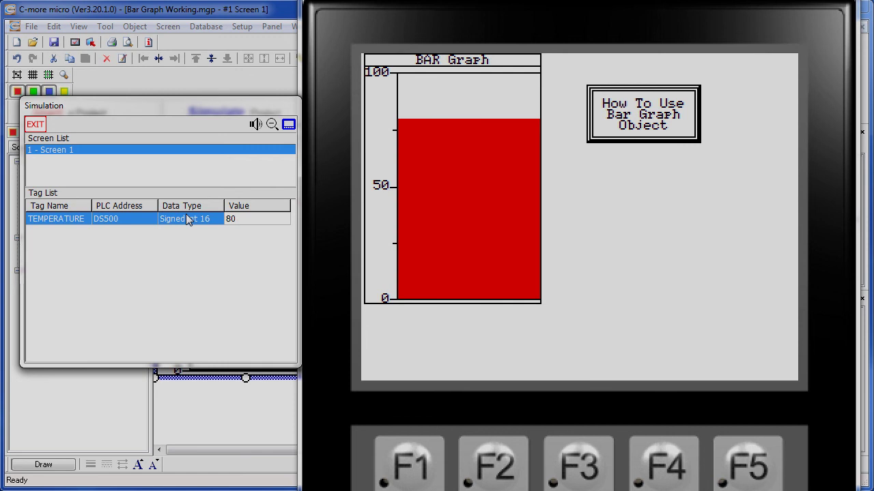